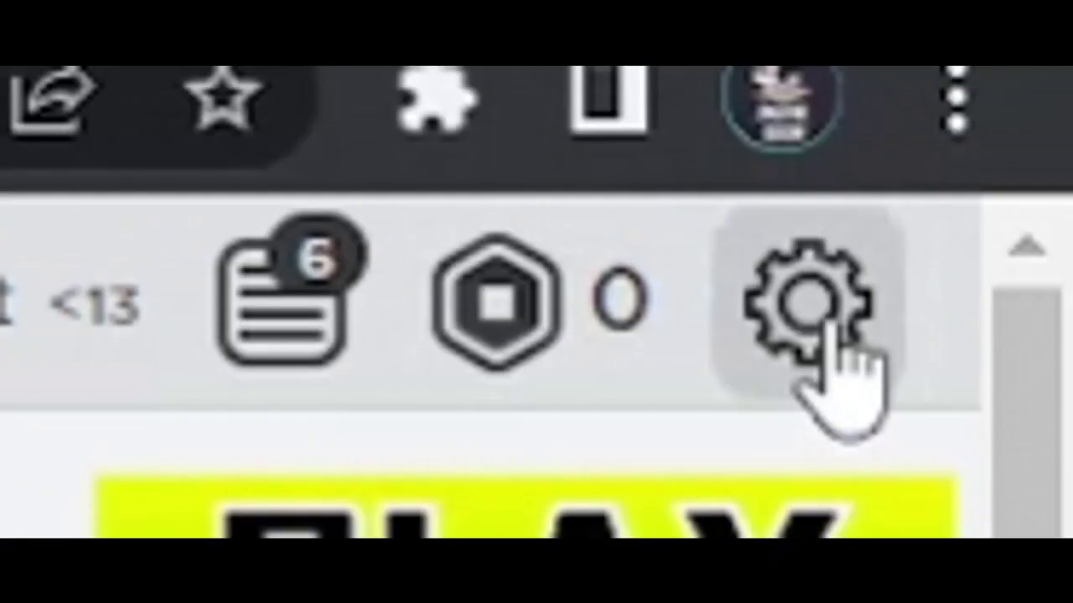
Open the account's My Settings page from the gear menu.
{"action": "left_click", "coordinate": [826, 329]}
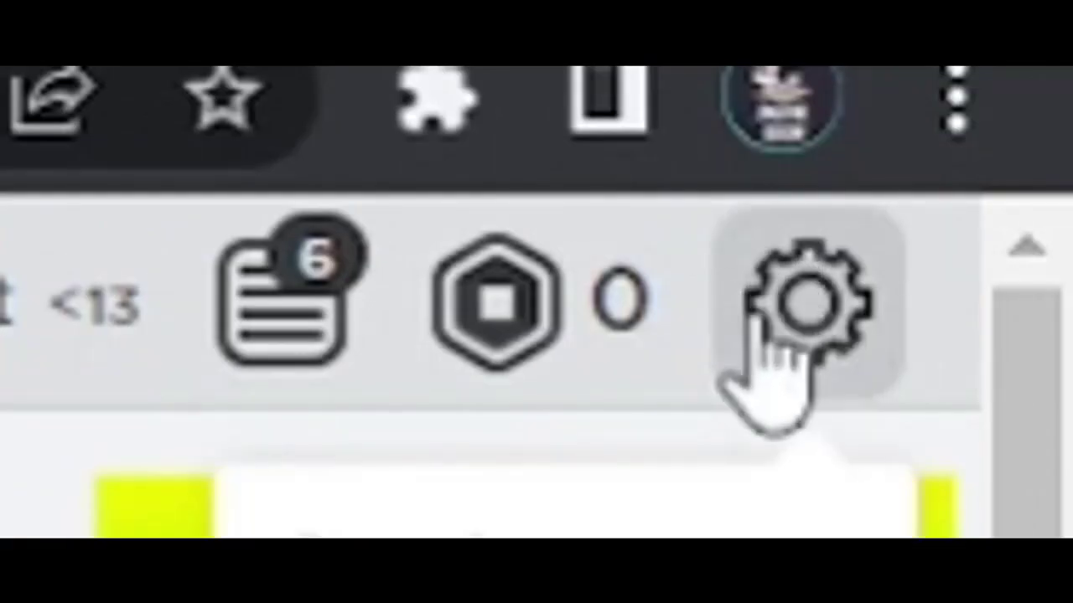
{"action": "left_click", "coordinate": [666, 530]}
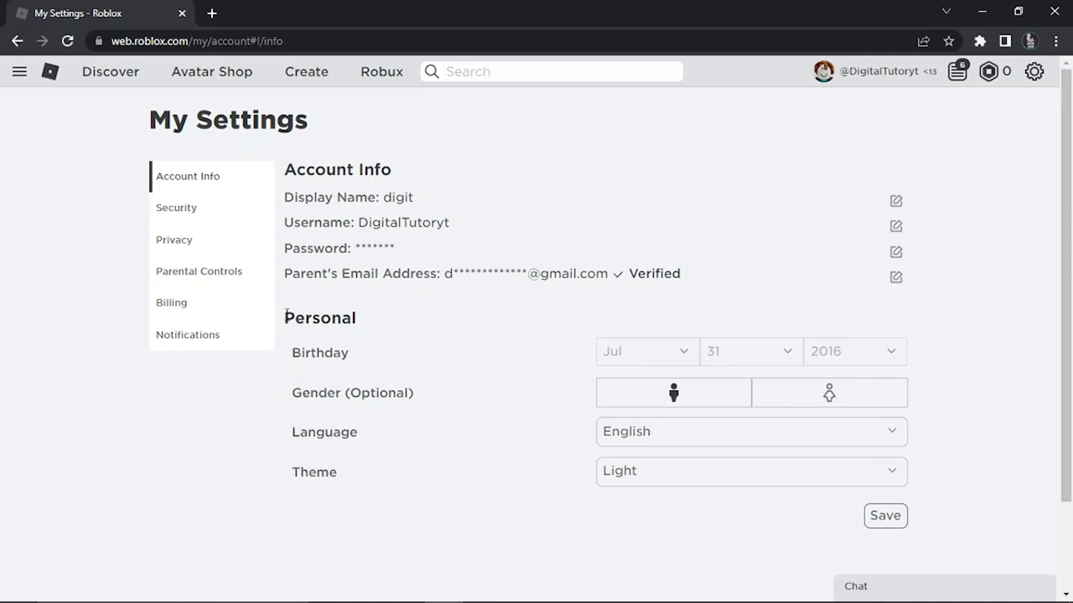
{"action": "left_click_drag", "start_coordinate": [286, 311], "coordinate": [344, 335]}
{"action": "left_click", "coordinate": [358, 355]}
{"action": "left_click_drag", "start_coordinate": [927, 73], "coordinate": [939, 77]}
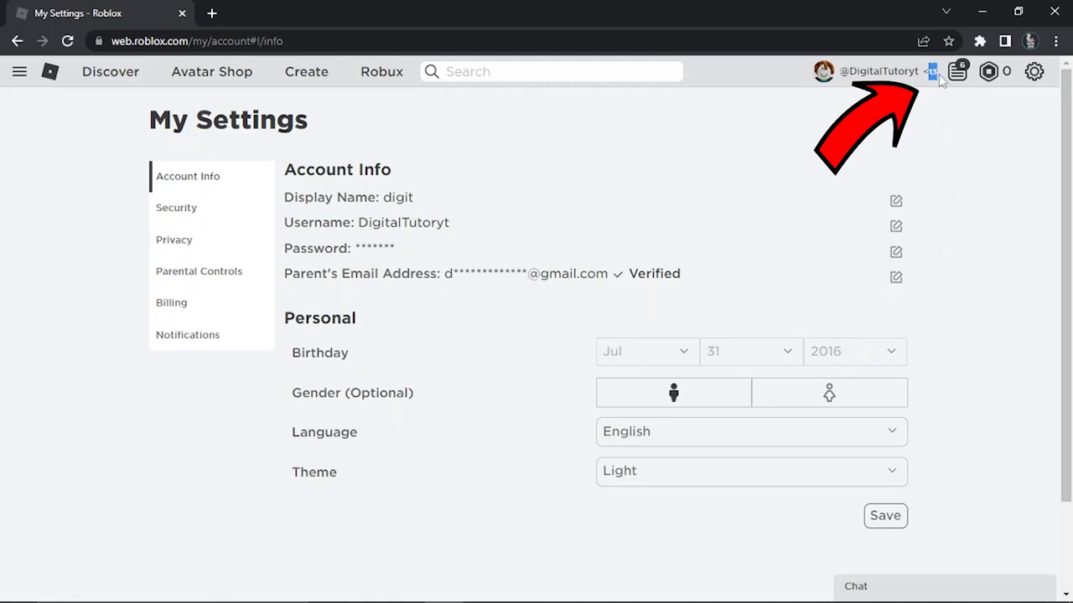
{"action": "left_click", "coordinate": [935, 96]}
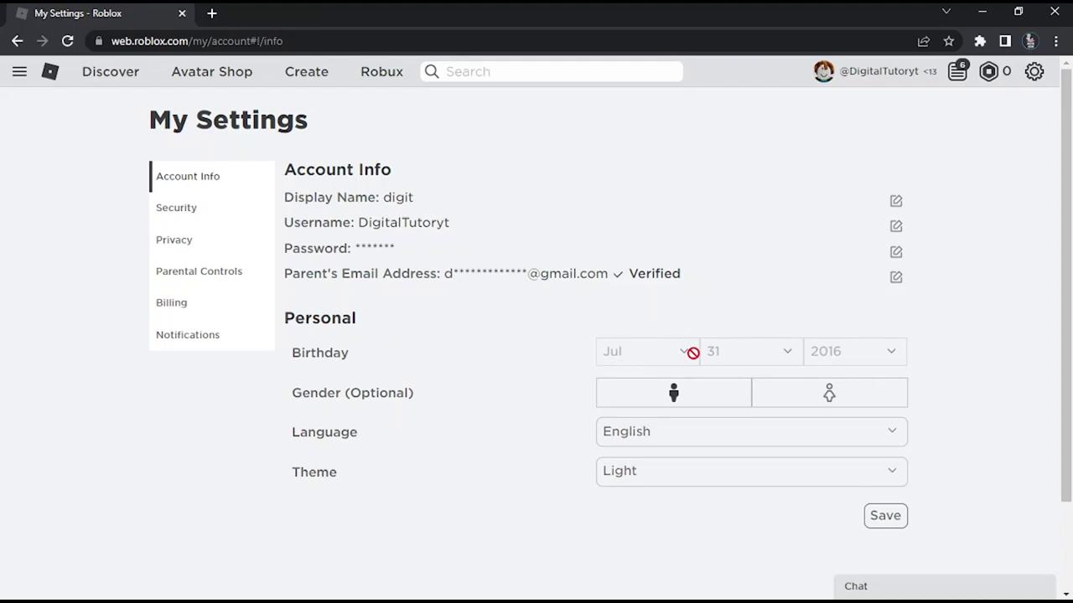
Go through Help to the Contact Us article and point out the Support form instruction.
{"action": "left_click", "coordinate": [1032, 79]}
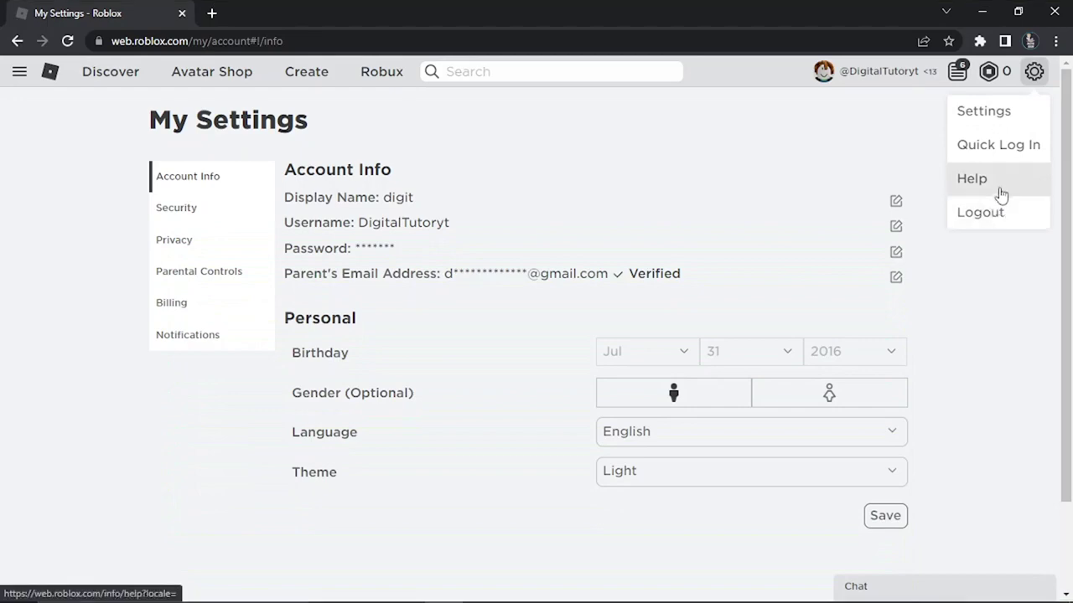
{"action": "left_click", "coordinate": [1000, 190]}
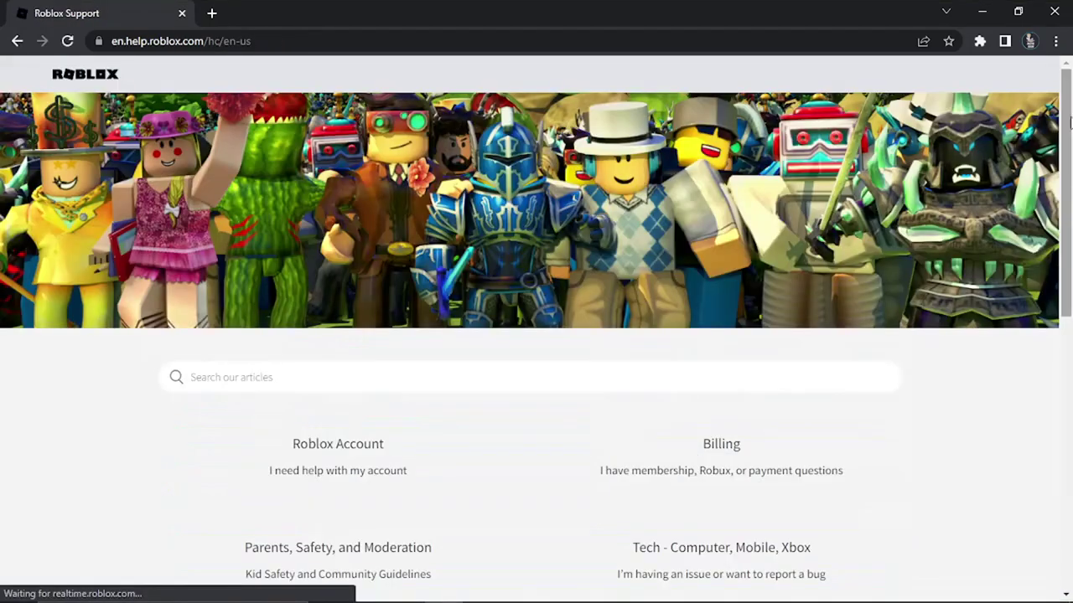
{"action": "left_click_drag", "start_coordinate": [1070, 124], "coordinate": [1070, 377]}
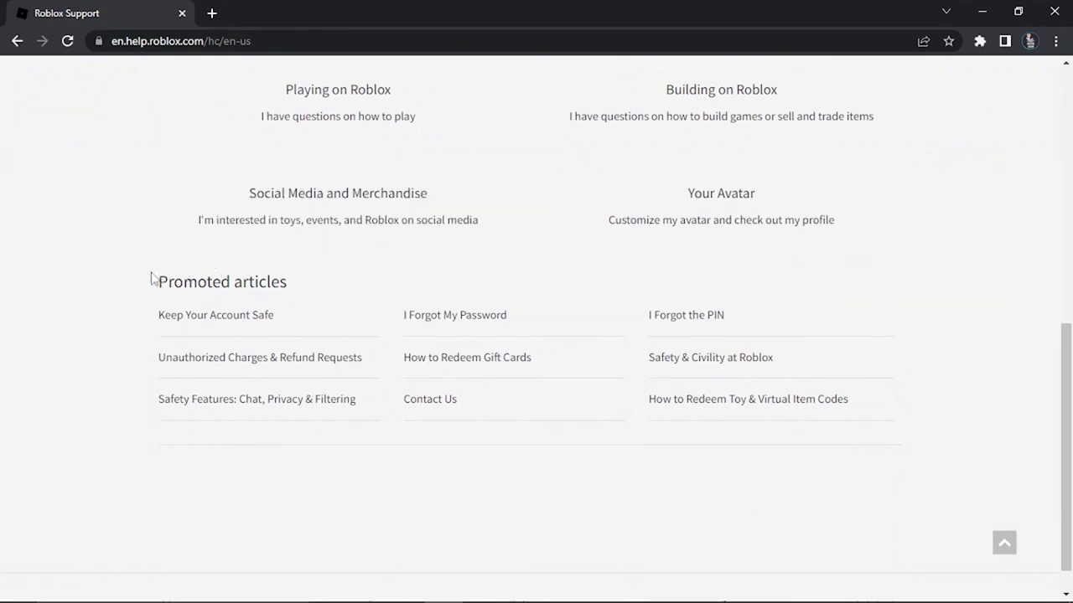
{"action": "left_click_drag", "start_coordinate": [155, 282], "coordinate": [303, 285]}
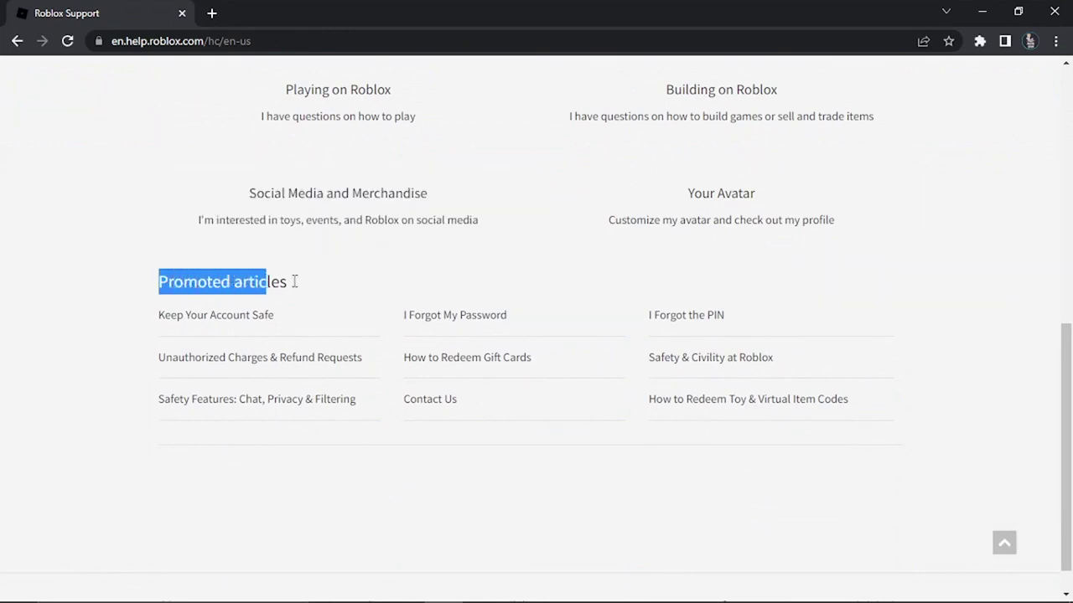
{"action": "left_click", "coordinate": [445, 413]}
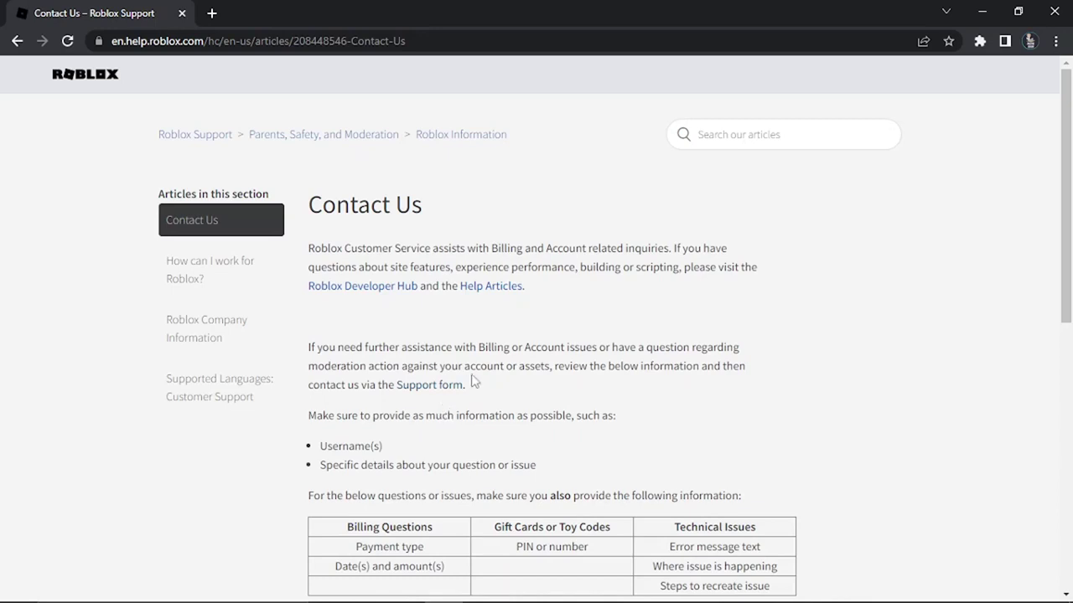
{"action": "left_click_drag", "start_coordinate": [482, 388], "coordinate": [343, 349]}
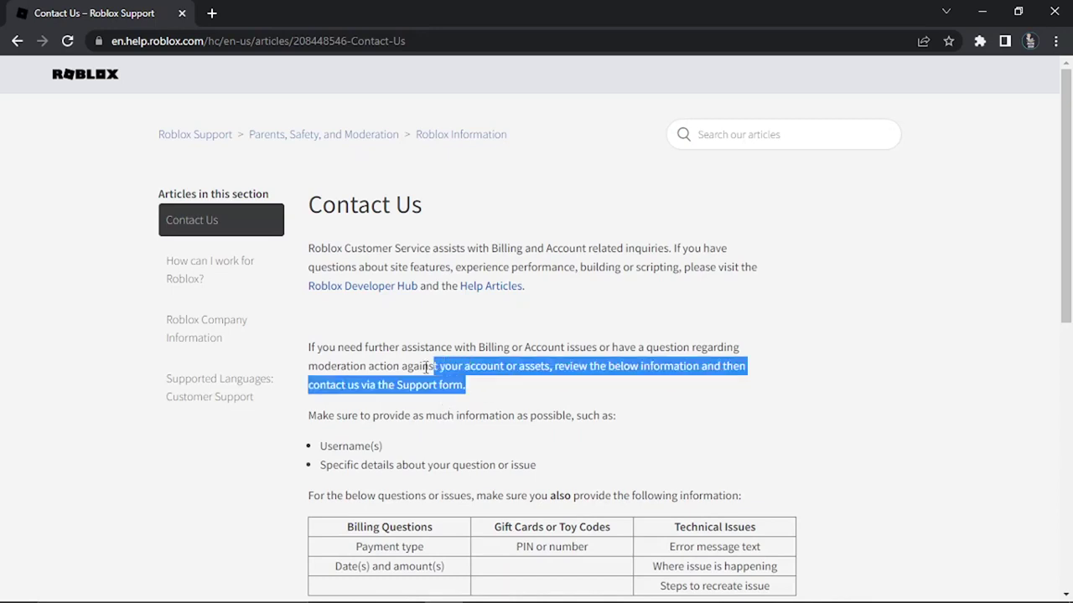
{"action": "left_click", "coordinate": [376, 333]}
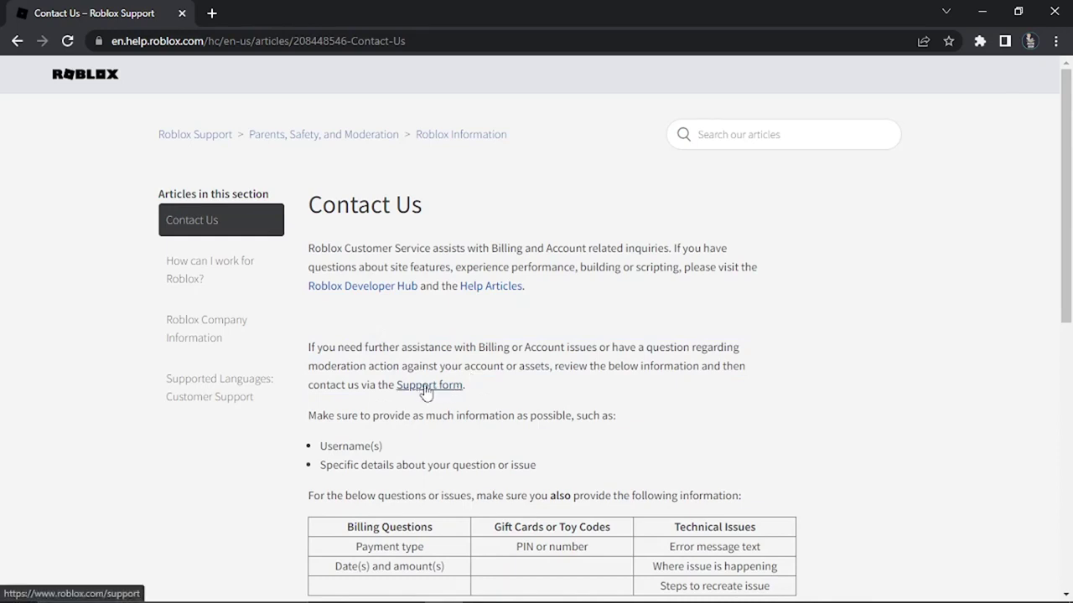
Open the Support form link in a new tab and scroll down to the issue details.
{"action": "left_click", "coordinate": [424, 383]}
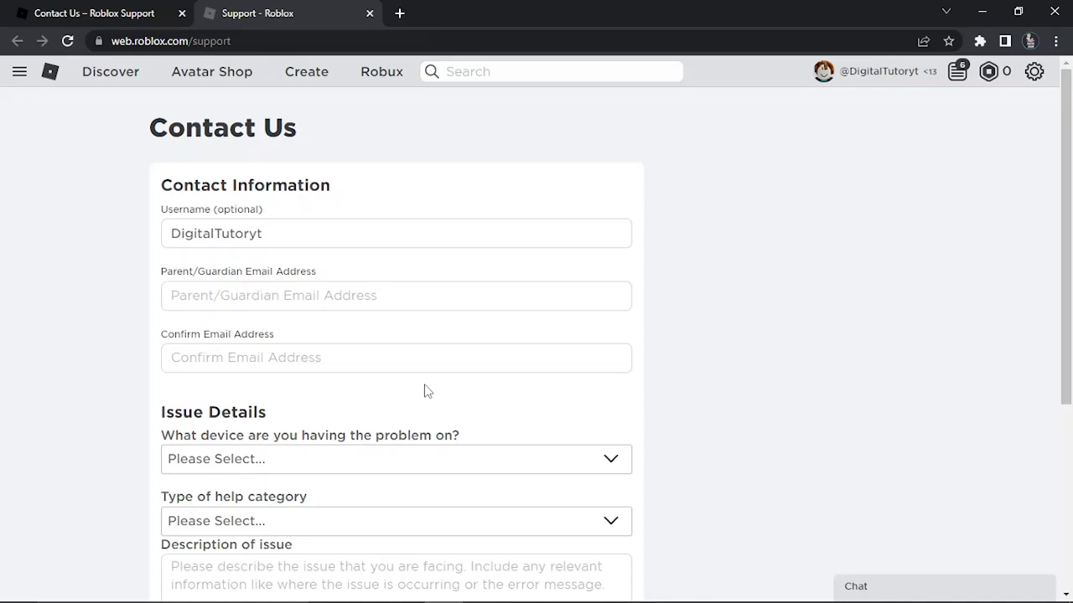
{"action": "left_click", "coordinate": [344, 283]}
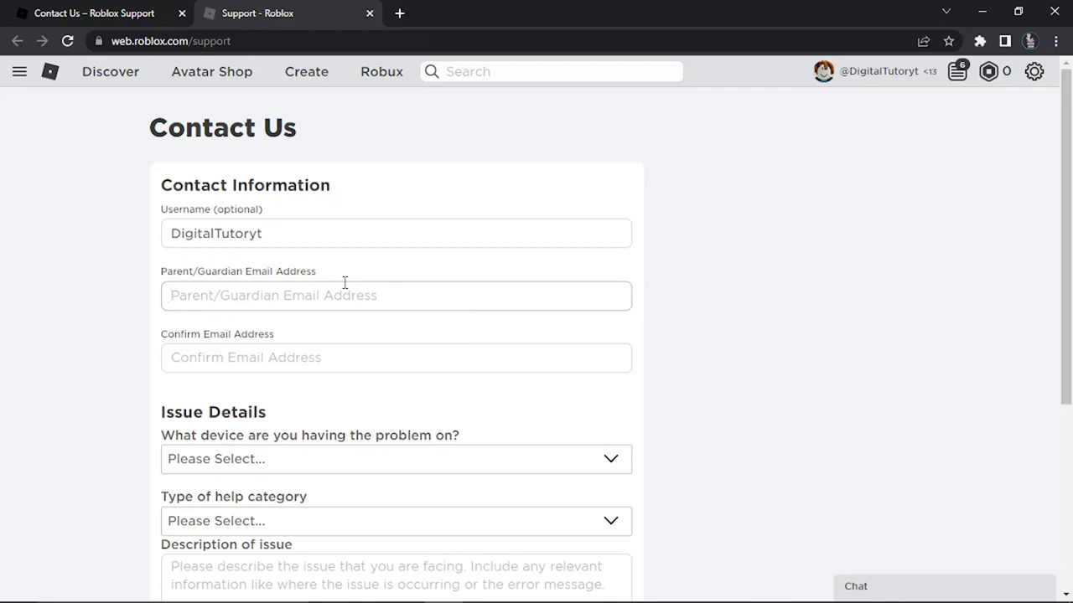
{"action": "left_click", "coordinate": [337, 347]}
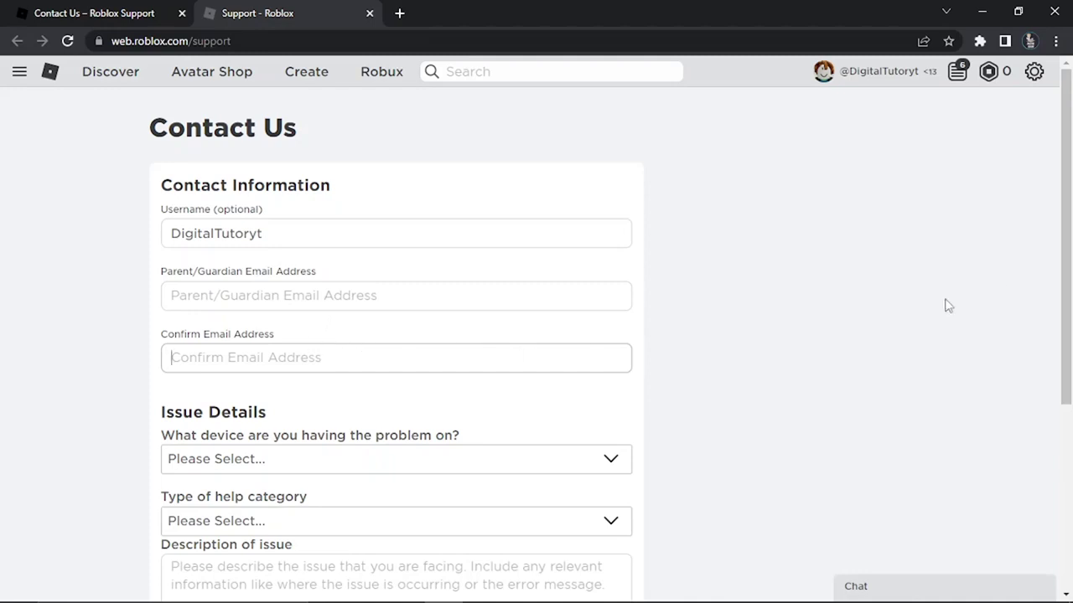
{"action": "scroll", "coordinate": [1070, 230], "scroll_direction": "down", "scroll_amount": 2}
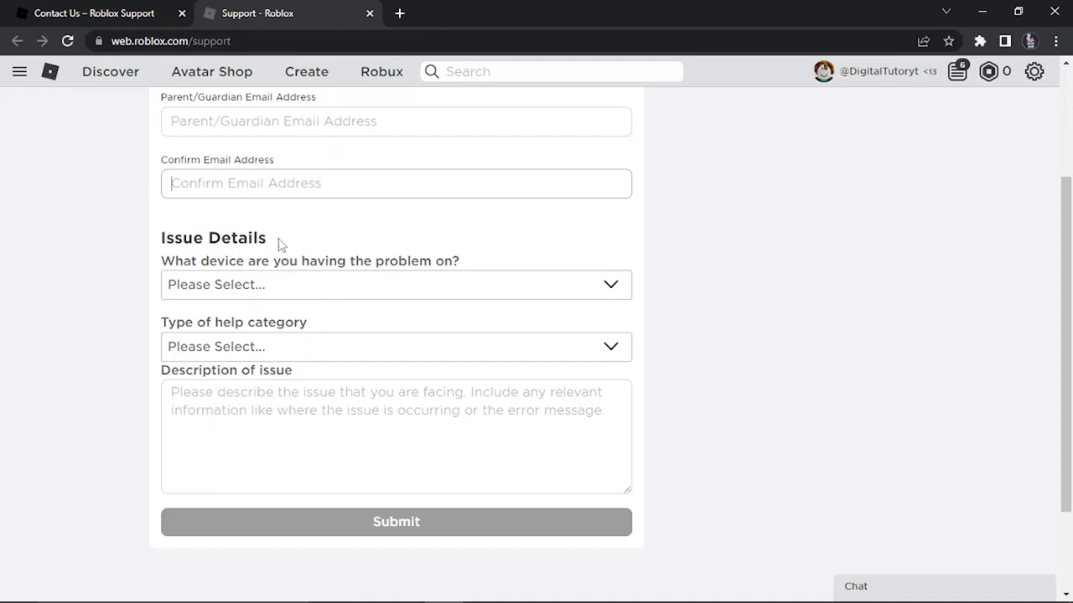
Set the device to PC and the help category to Chat & Age Settings.
{"action": "left_click", "coordinate": [458, 280]}
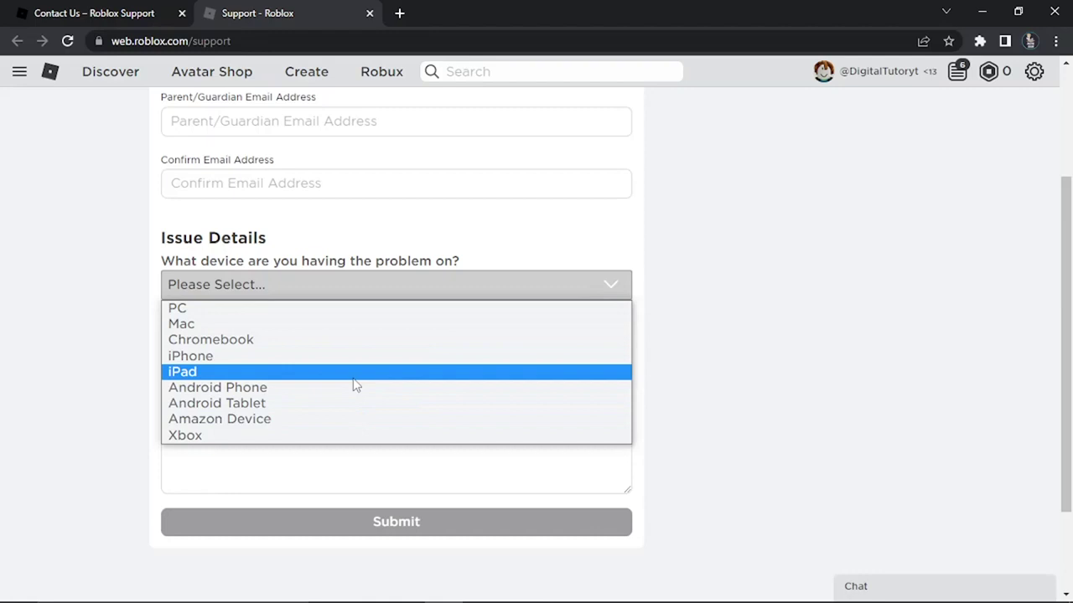
{"action": "left_click", "coordinate": [287, 309]}
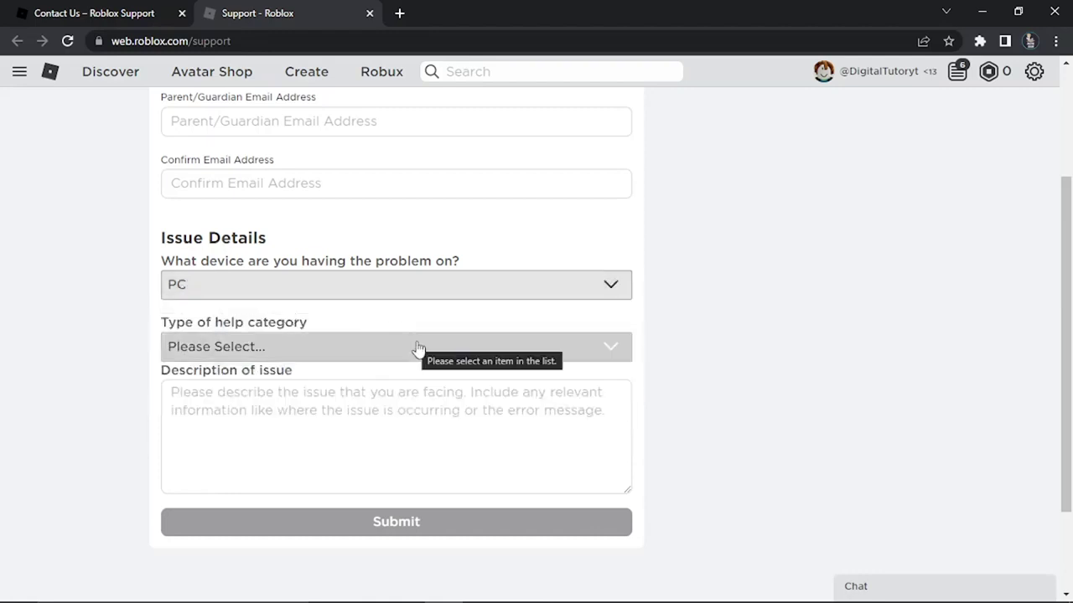
{"action": "left_click", "coordinate": [420, 350]}
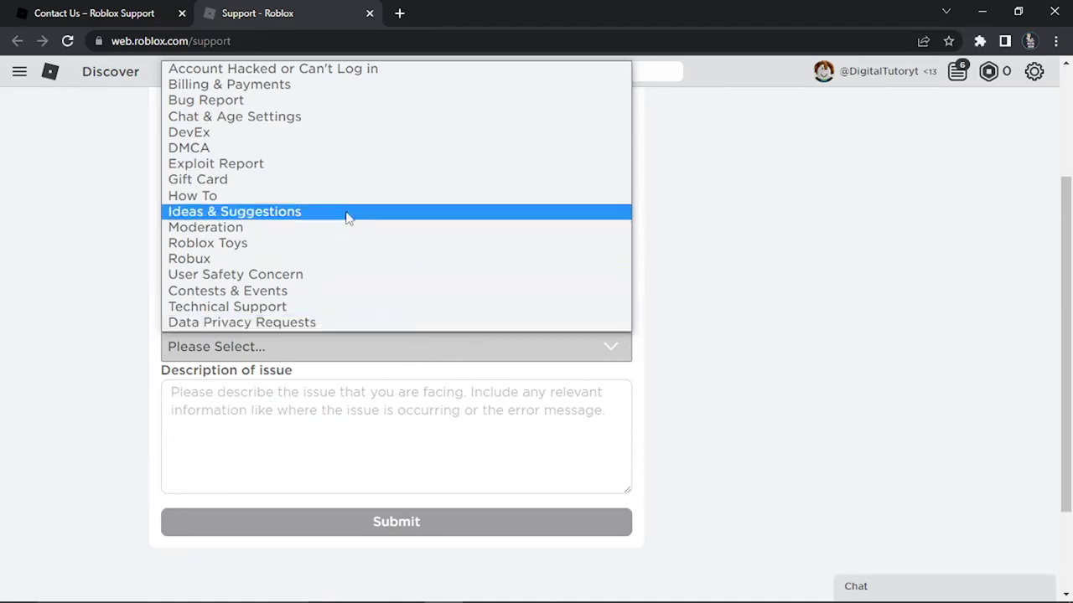
{"action": "left_click", "coordinate": [324, 118]}
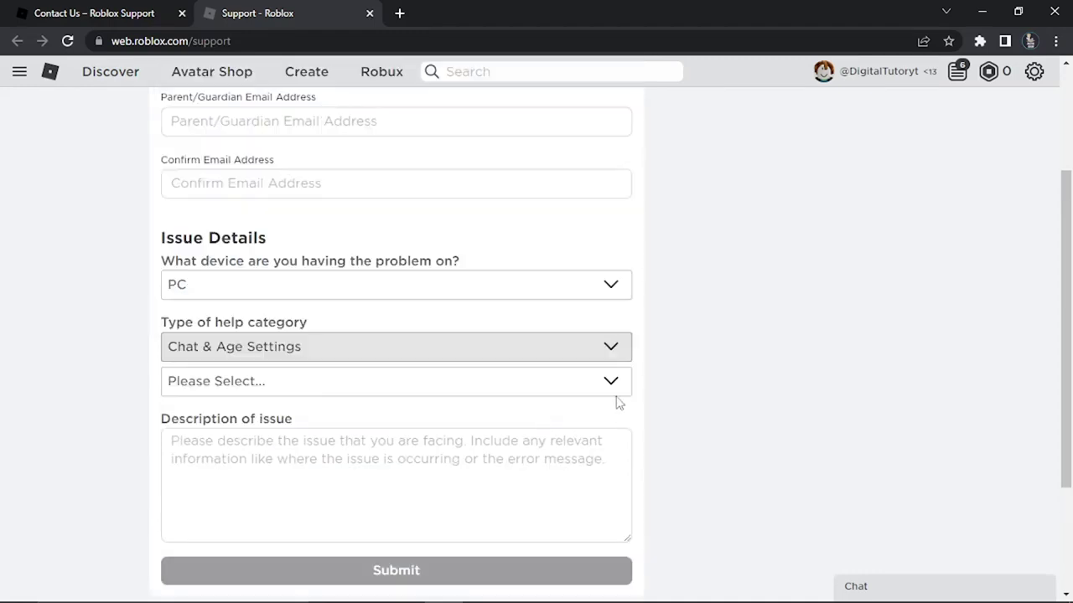
{"action": "left_click", "coordinate": [616, 397]}
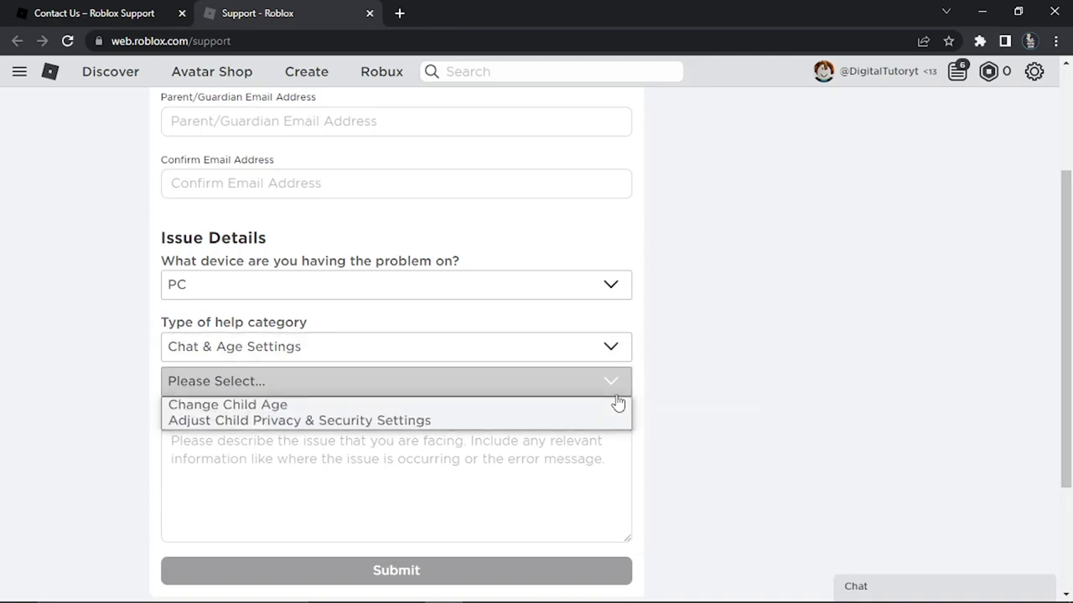
Choose Change Child Age as the support form's subcategory.
{"action": "left_click", "coordinate": [566, 408]}
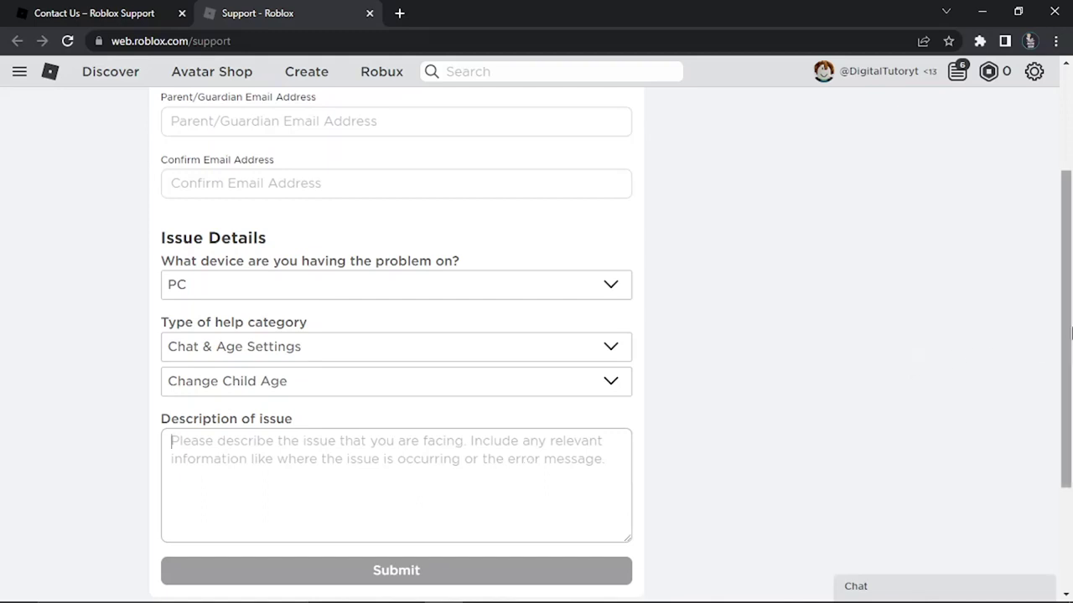
{"action": "scroll", "coordinate": [1071, 333], "scroll_direction": "down", "scroll_amount": 3}
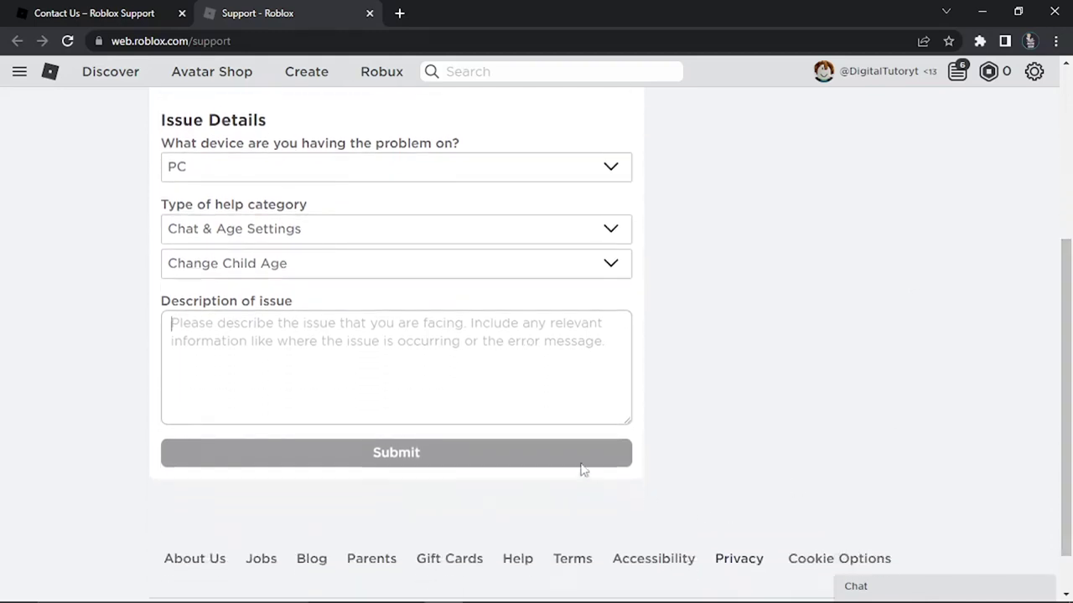
{"action": "left_click", "coordinate": [468, 451]}
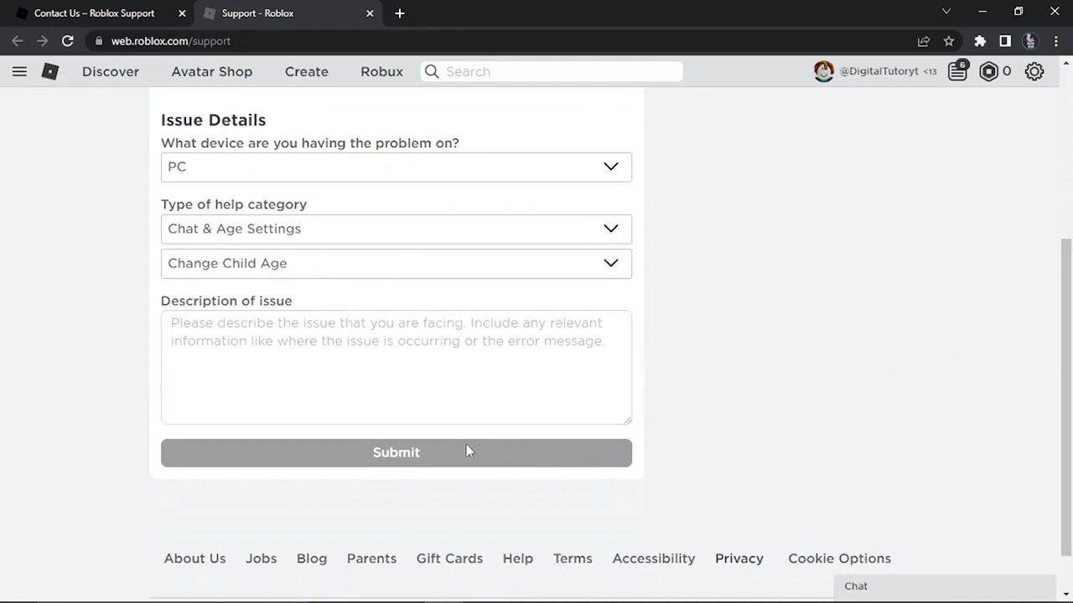